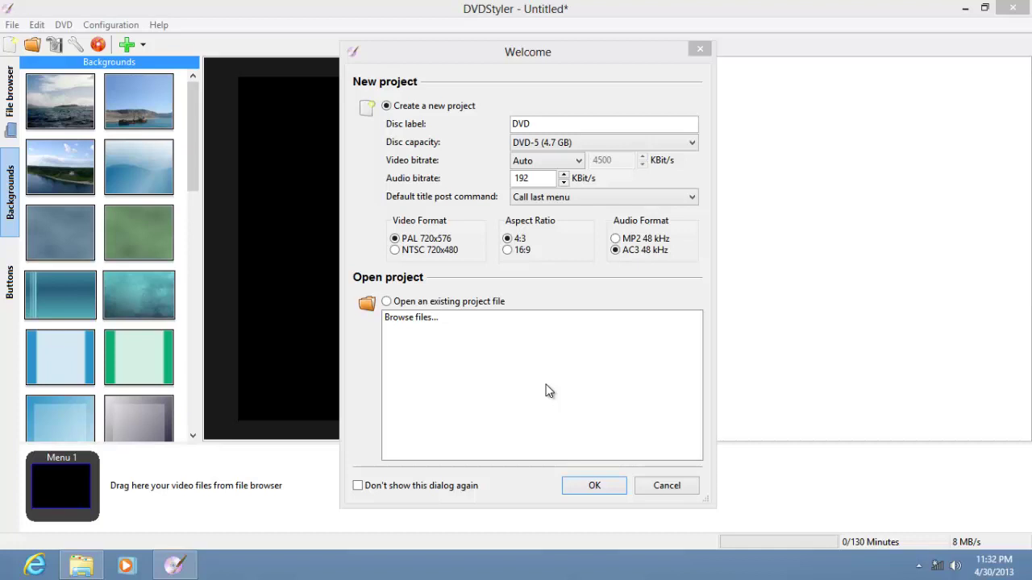
# - Create a new project with DVD-5 (4.7 GB) capacity, NTSC 720x480 video and 16:9 aspect
pyautogui.click(560, 79)
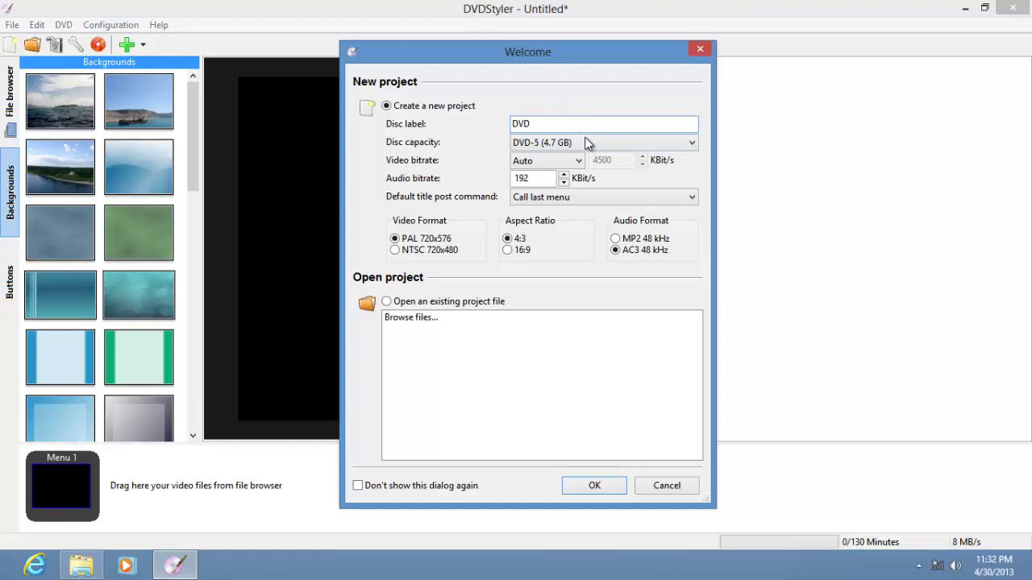
pyautogui.click(589, 143)
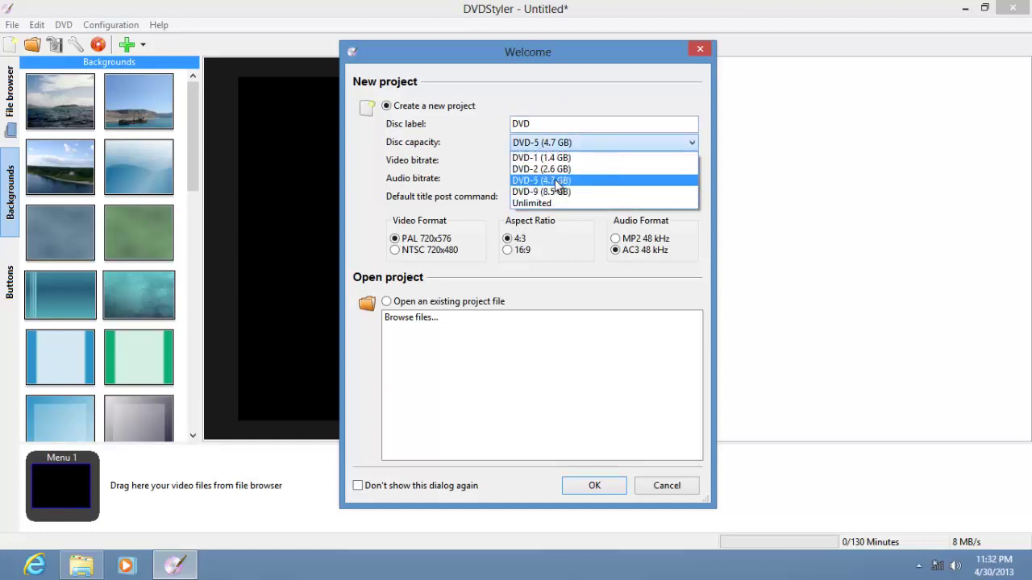
pyautogui.click(585, 124)
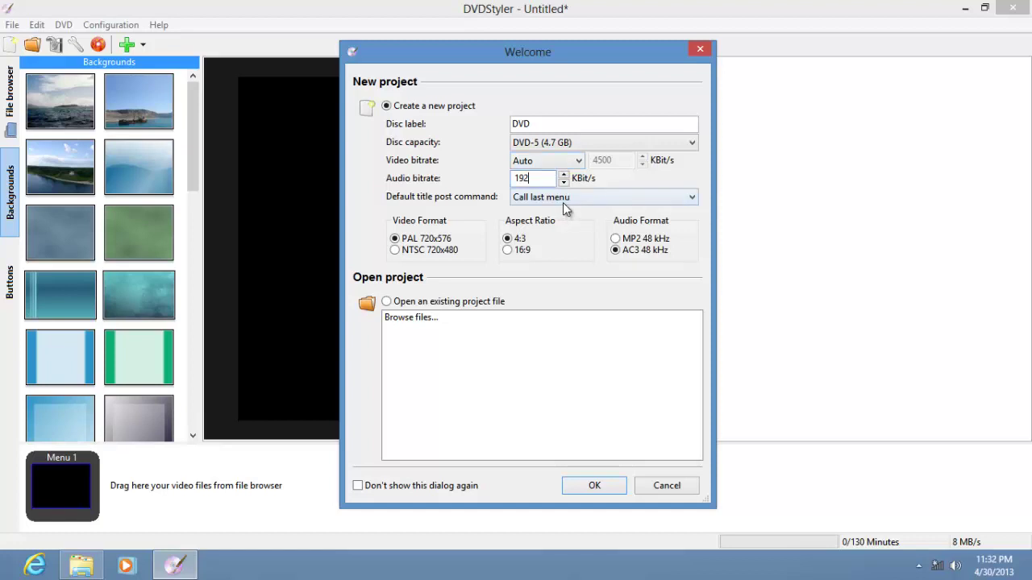
pyautogui.click(564, 202)
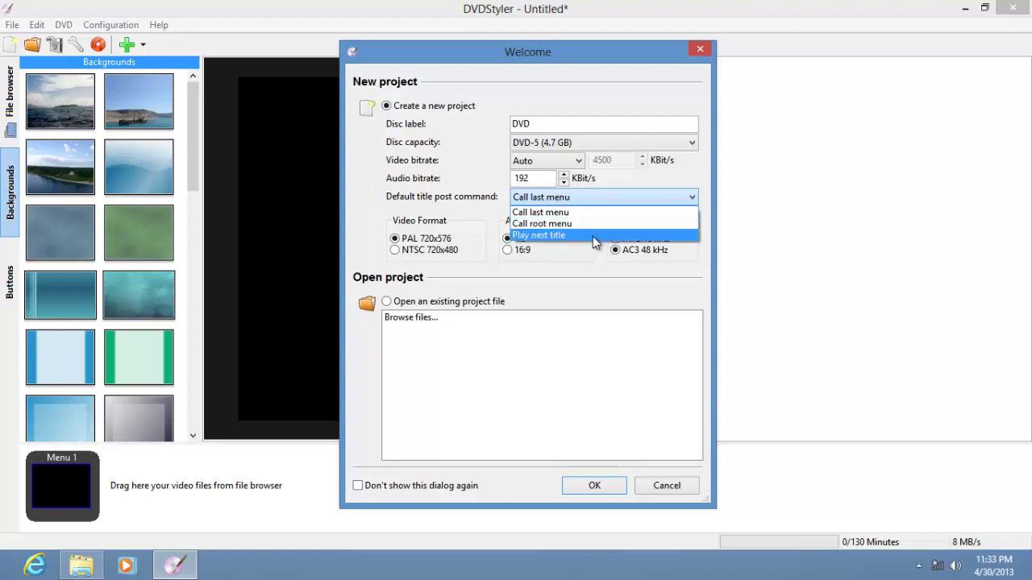
pyautogui.click(576, 337)
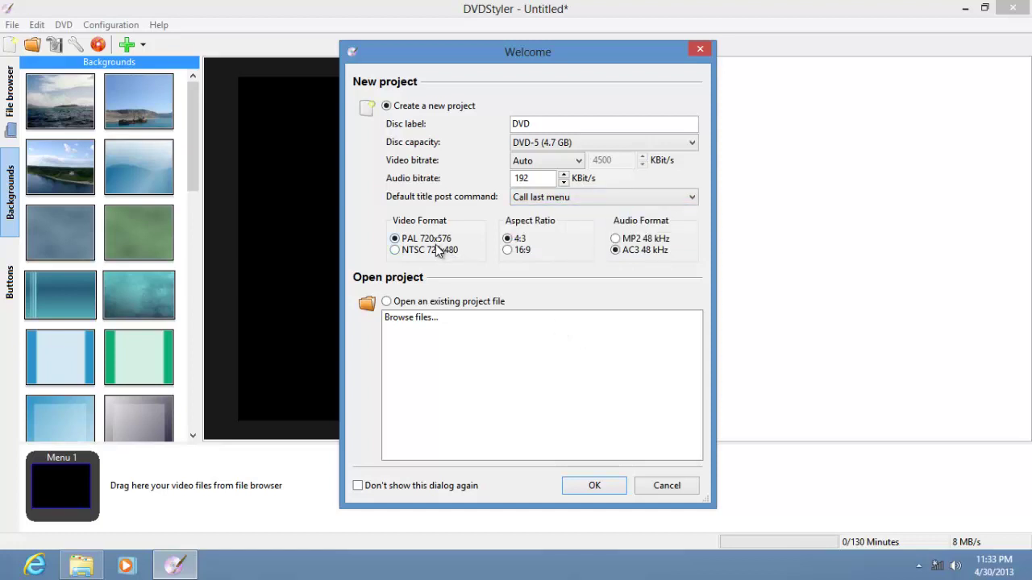
pyautogui.click(396, 250)
pyautogui.click(514, 252)
pyautogui.click(597, 484)
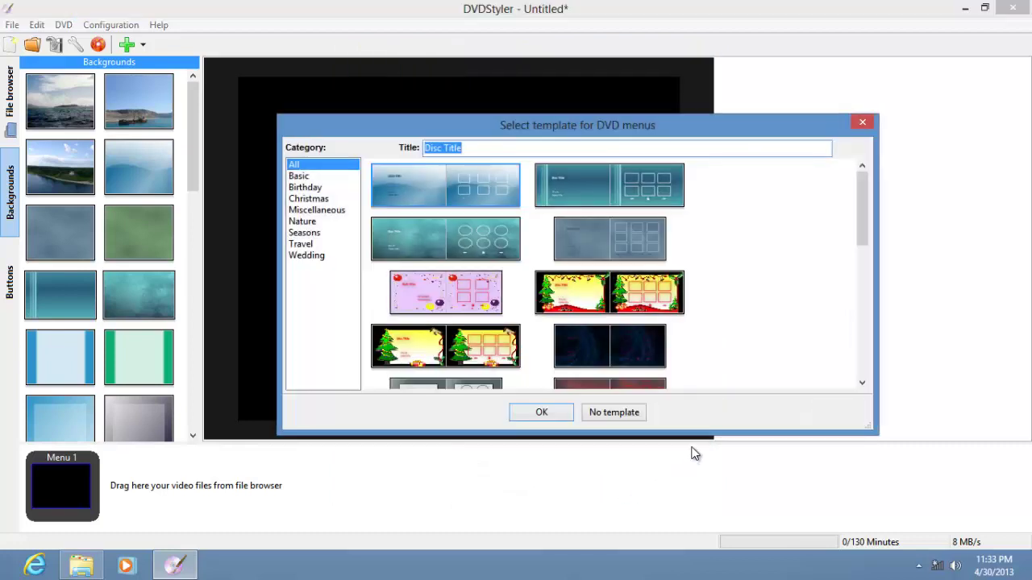
# - Start with no menu template, leaving a blank black Menu 1
pyautogui.click(627, 419)
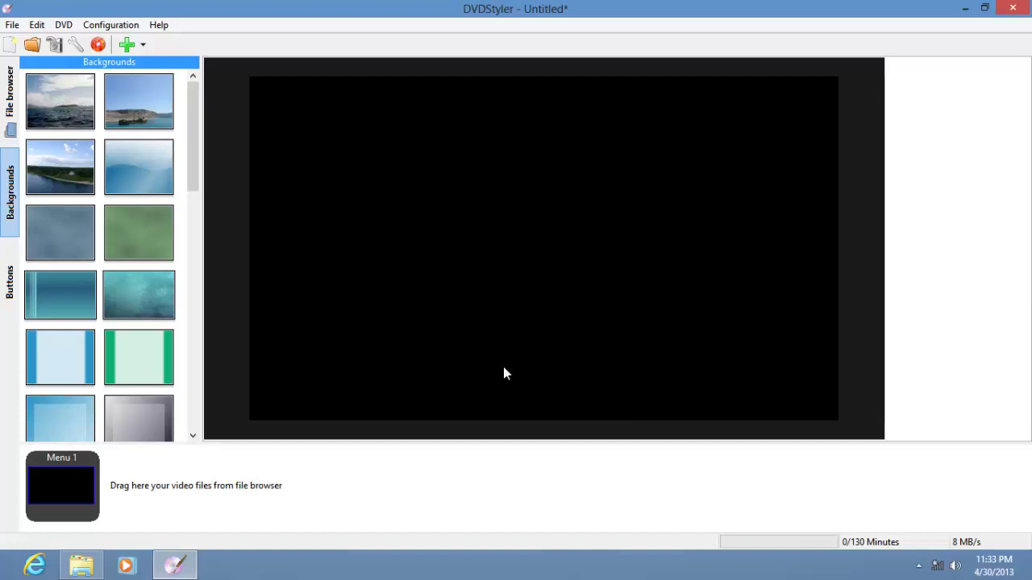
pyautogui.click(144, 45)
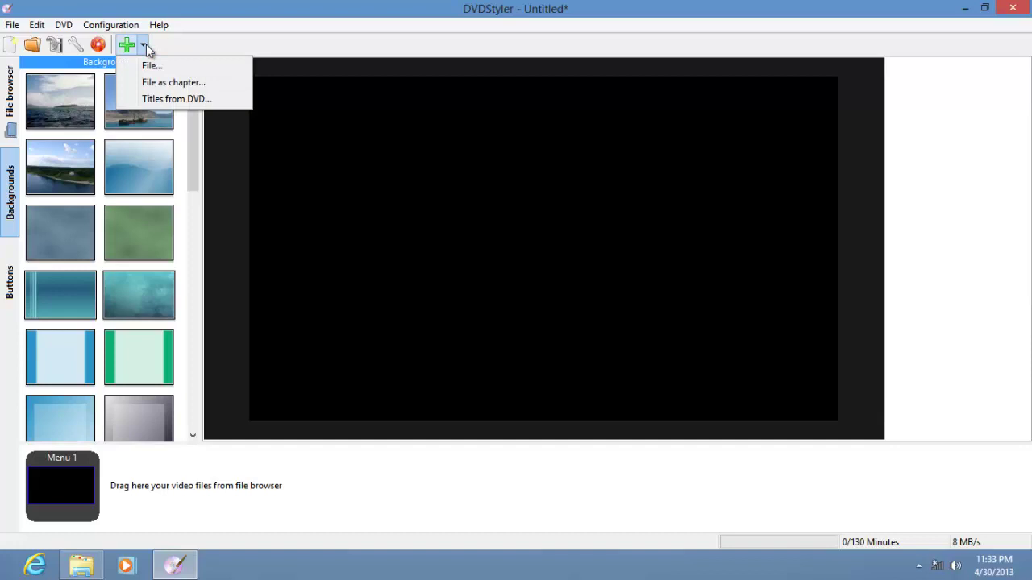
pyautogui.click(181, 45)
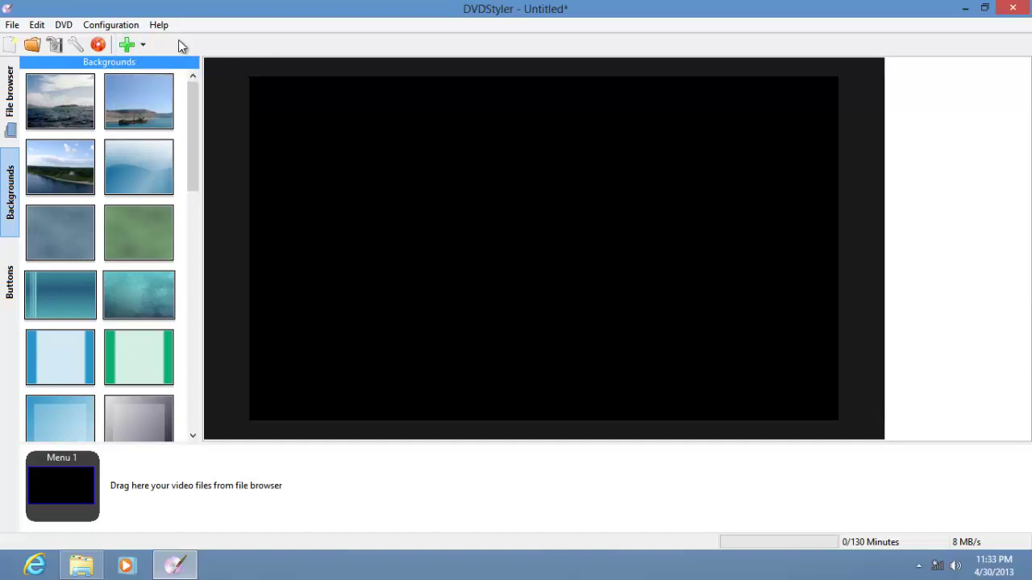
# - Add the videos MOV00007 and MOV00001 from My Videos as Titles 1 and 2
pyautogui.click(8, 90)
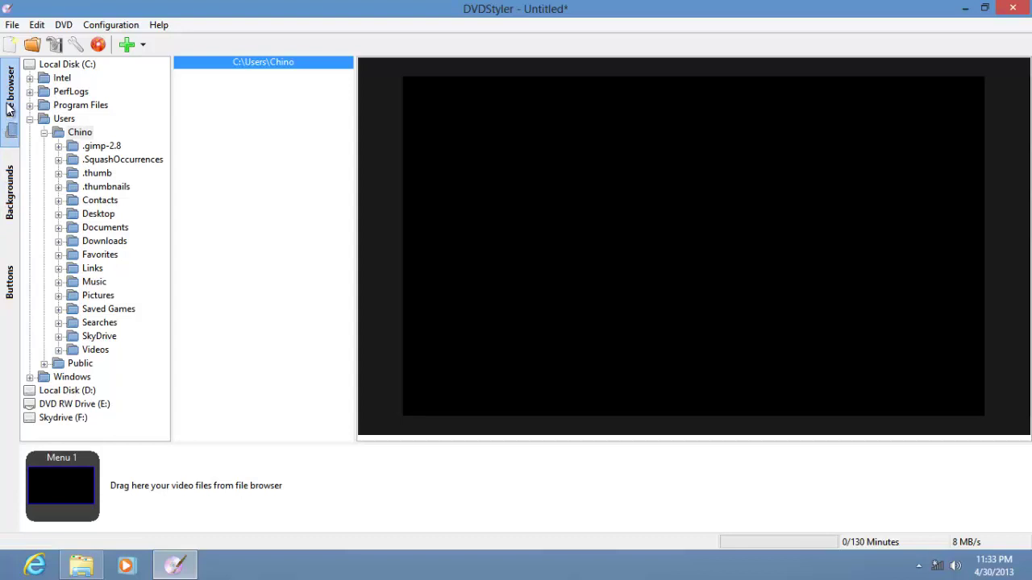
pyautogui.click(81, 565)
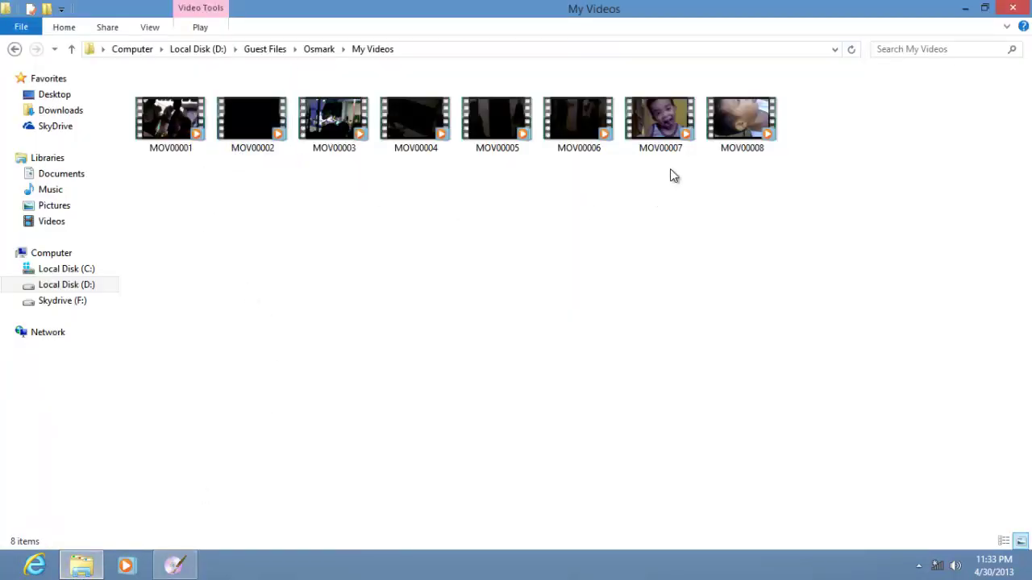
pyautogui.moveTo(668, 115); pyautogui.dragTo(159, 491)
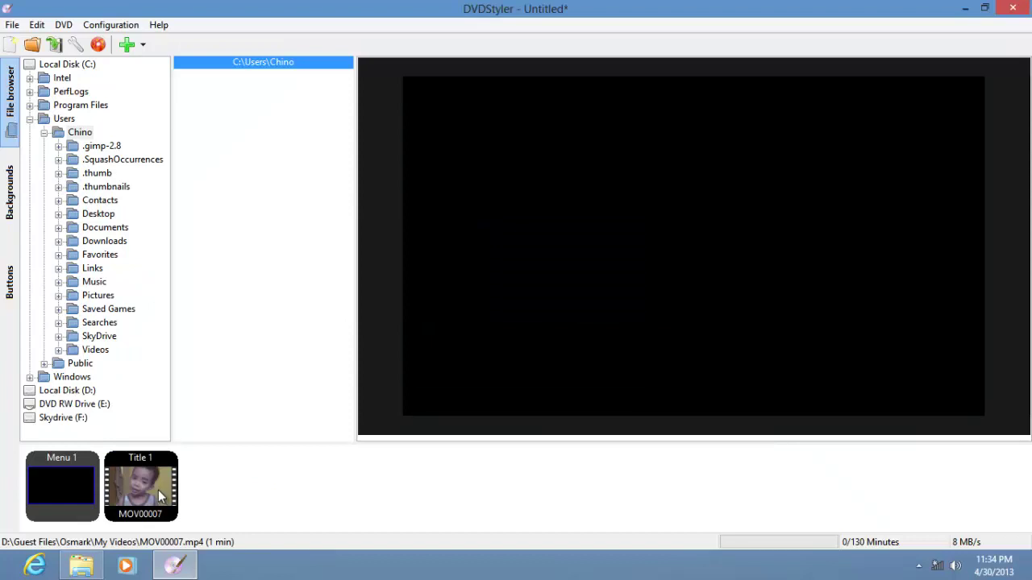
pyautogui.click(80, 566)
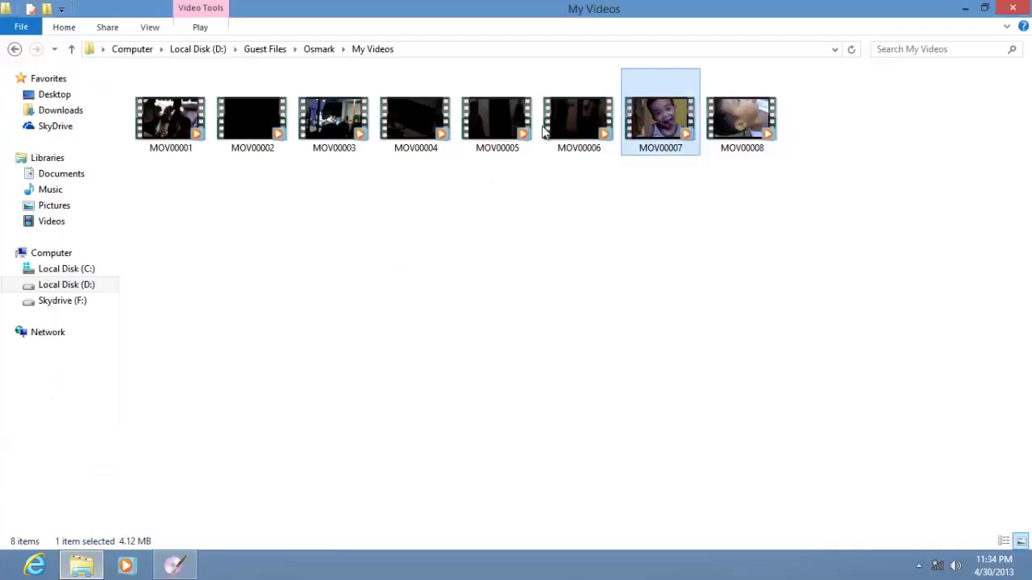
pyautogui.moveTo(205, 119); pyautogui.dragTo(196, 494)
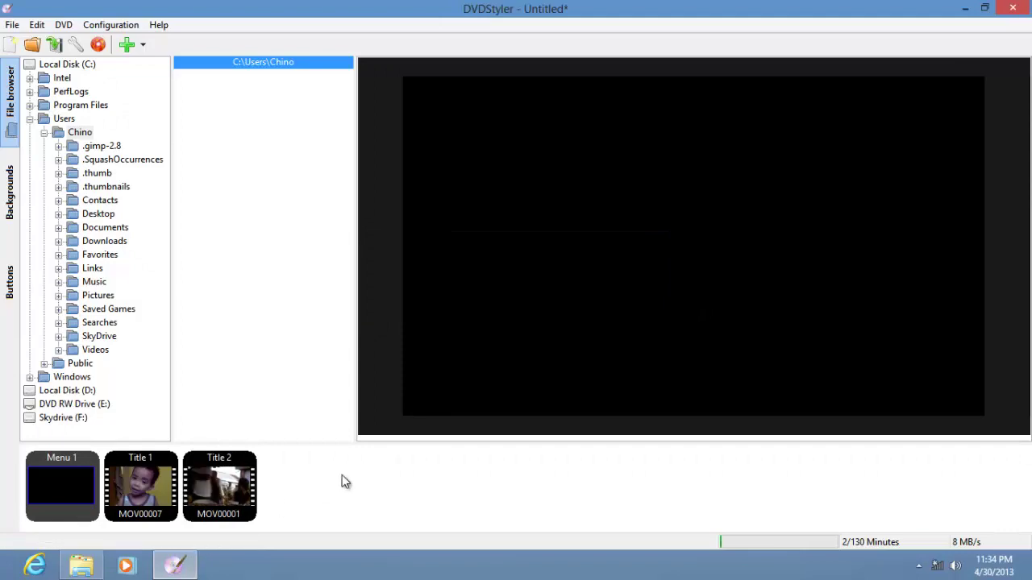
# - Add six photos from My Pictures as a slideshow for Title 3
pyautogui.click(80, 564)
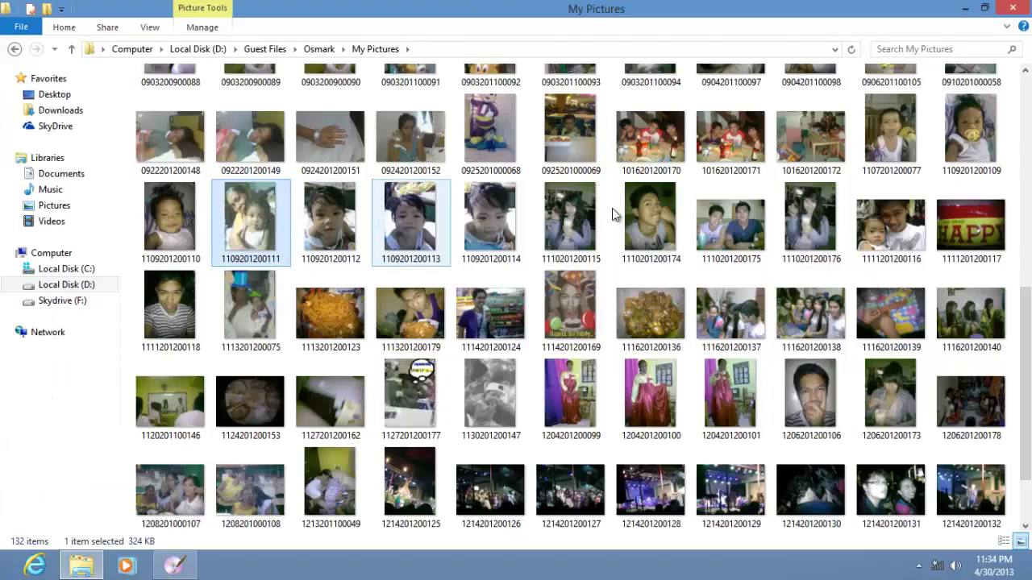
pyautogui.keyDown('shift'); pyautogui.click(650, 218); pyautogui.keyUp('shift')
pyautogui.moveTo(250, 216); pyautogui.dragTo(305, 495)
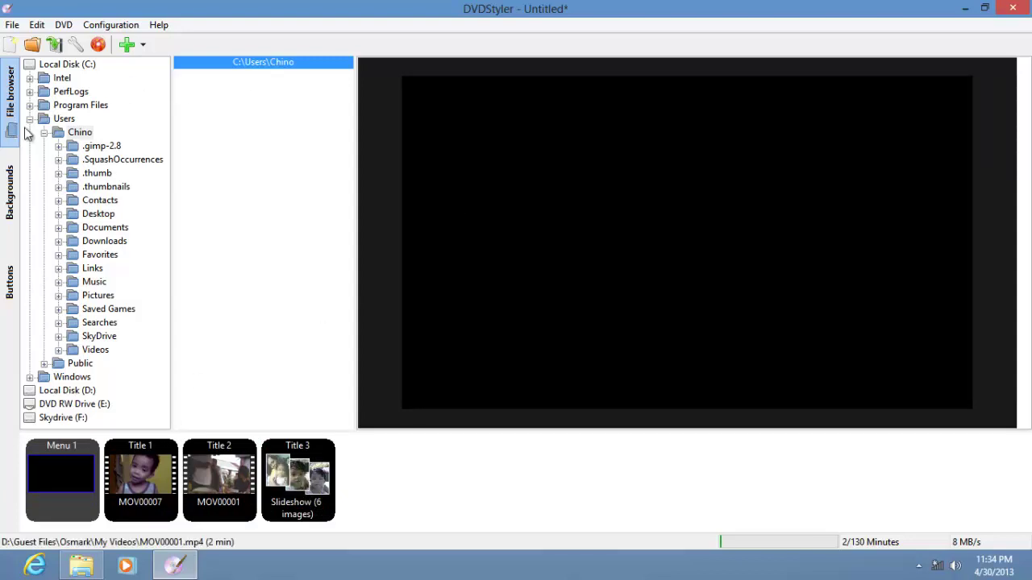
pyautogui.click(12, 165)
pyautogui.moveTo(184, 172); pyautogui.dragTo(212, 154)
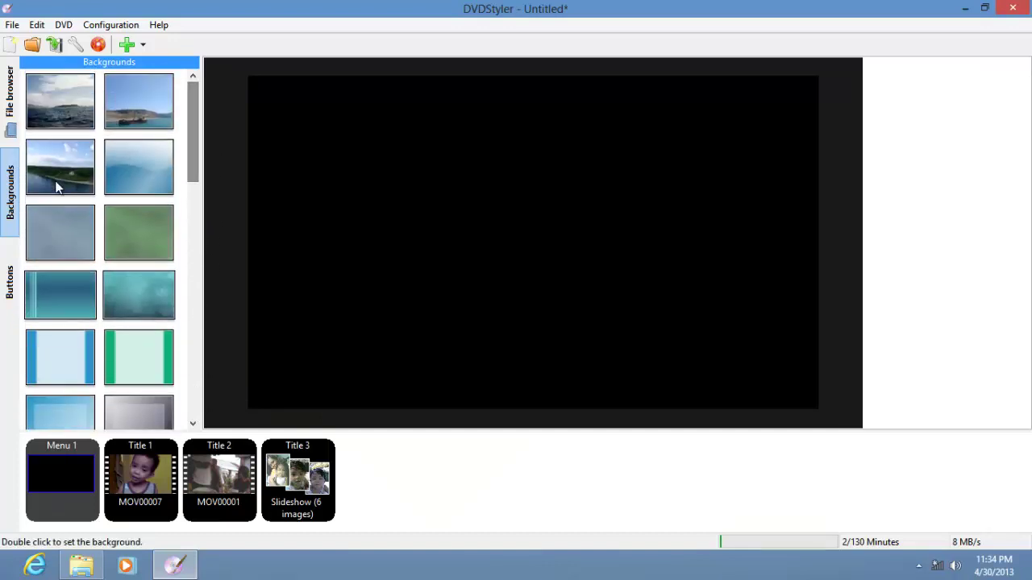
# - Make photo 1114201200124.jpg the menu background after trying the lake landscape and 1113201200179.jpg
pyautogui.doubleClick(60, 169)
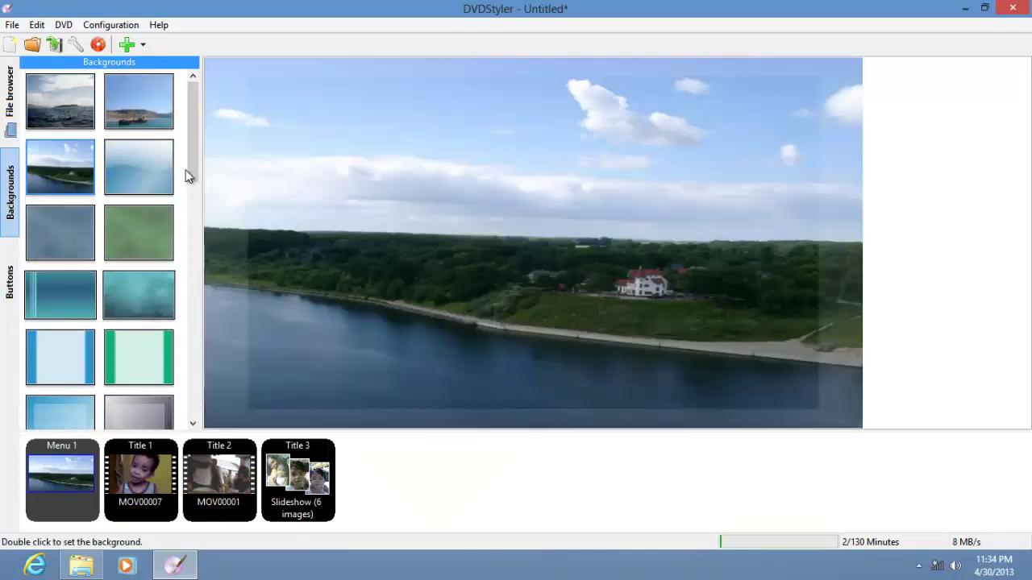
pyautogui.moveTo(195, 162); pyautogui.dragTo(193, 179)
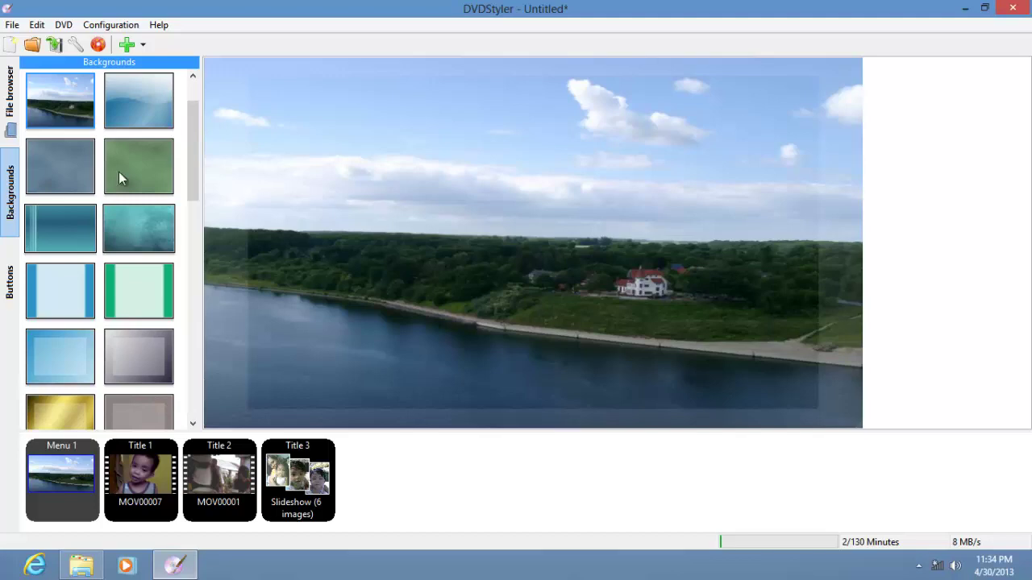
pyautogui.click(9, 117)
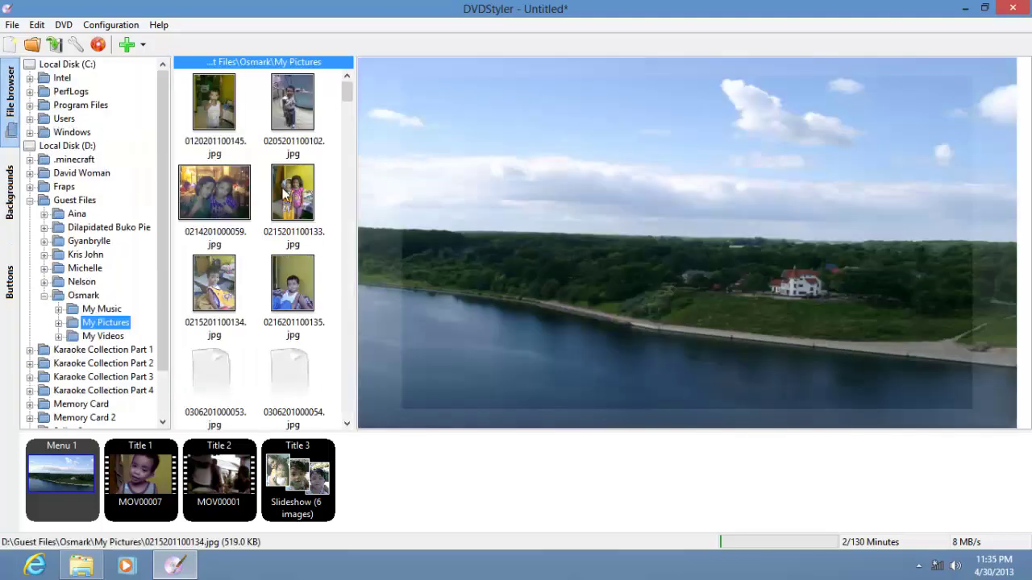
pyautogui.moveTo(346, 93); pyautogui.dragTo(361, 312)
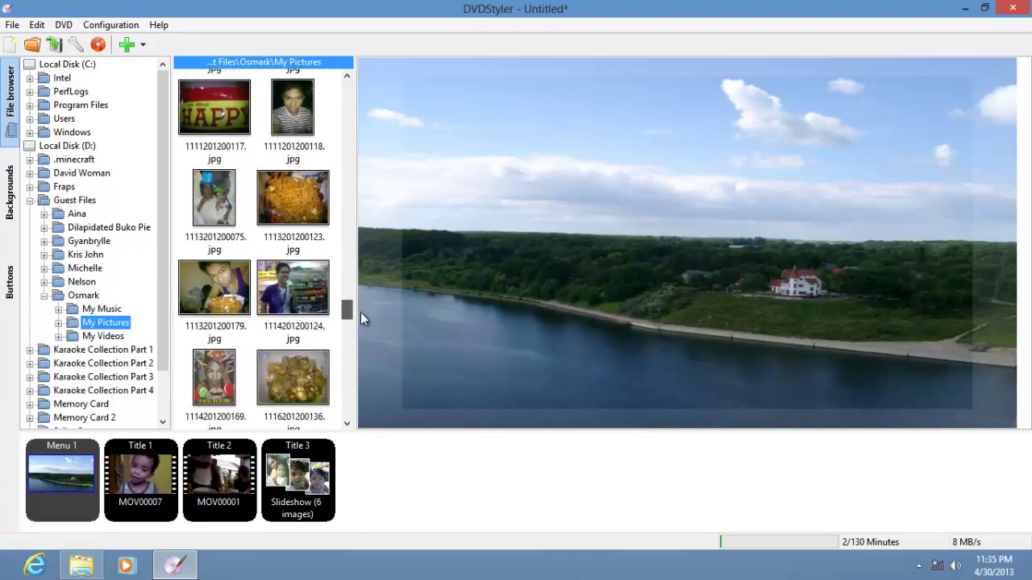
pyautogui.rightClick(290, 278)
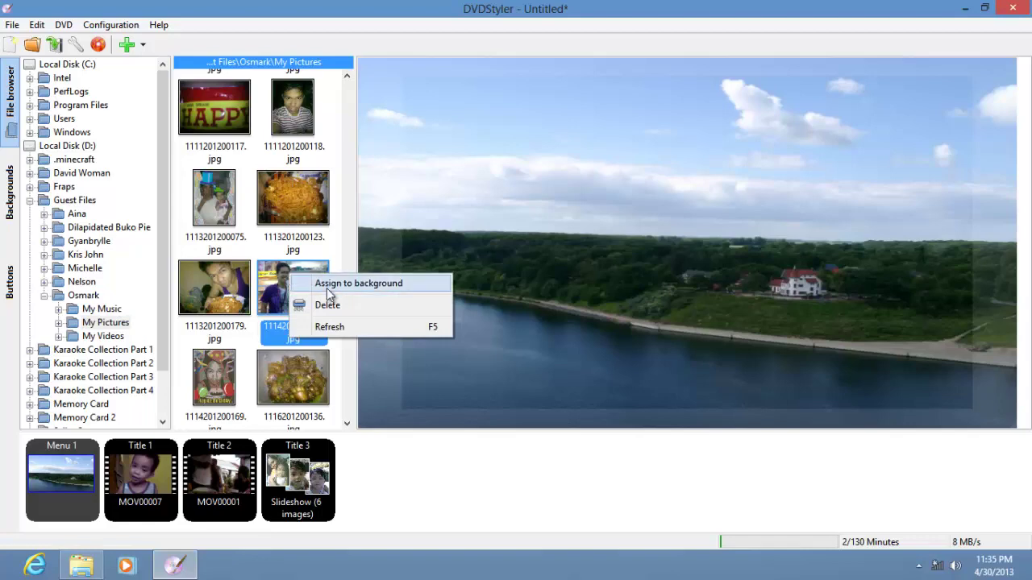
pyautogui.click(327, 285)
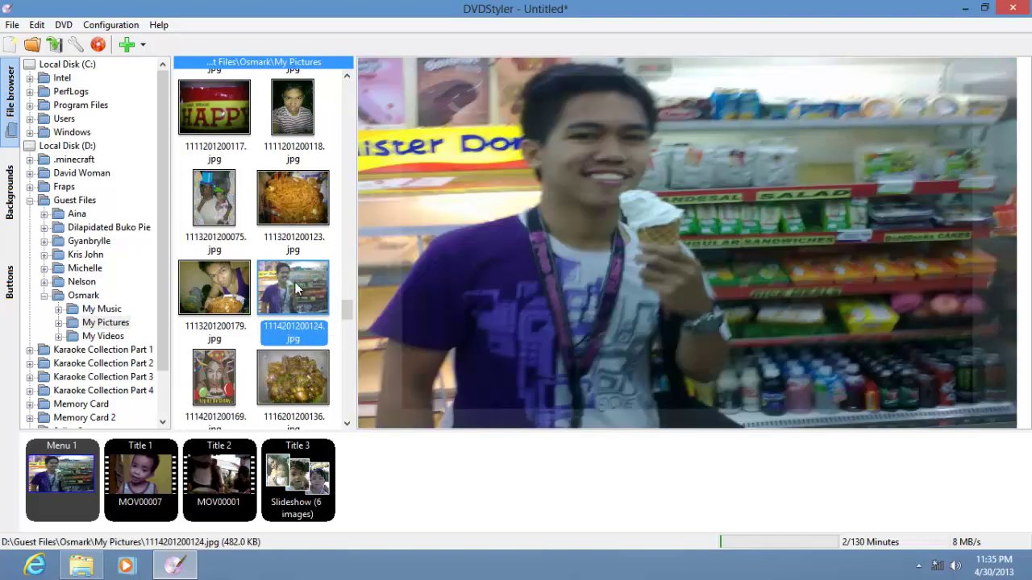
pyautogui.doubleClick(224, 286)
pyautogui.doubleClick(300, 286)
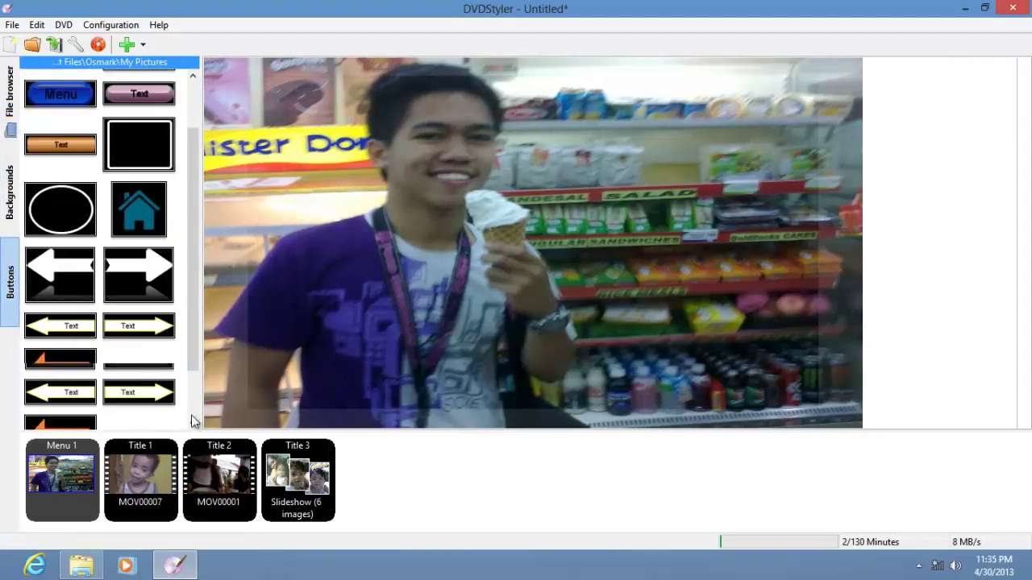
# - Place buttons for Titles 1, 2 and 3 on the menu and line them up in order
pyautogui.moveTo(224, 486); pyautogui.dragTo(404, 229)
pyautogui.moveTo(155, 475); pyautogui.dragTo(332, 207)
pyautogui.moveTo(379, 252); pyautogui.dragTo(324, 252)
pyautogui.moveTo(494, 257); pyautogui.dragTo(541, 250)
pyautogui.moveTo(297, 484); pyautogui.dragTo(687, 261)
pyautogui.moveTo(782, 316); pyautogui.dragTo(703, 267)
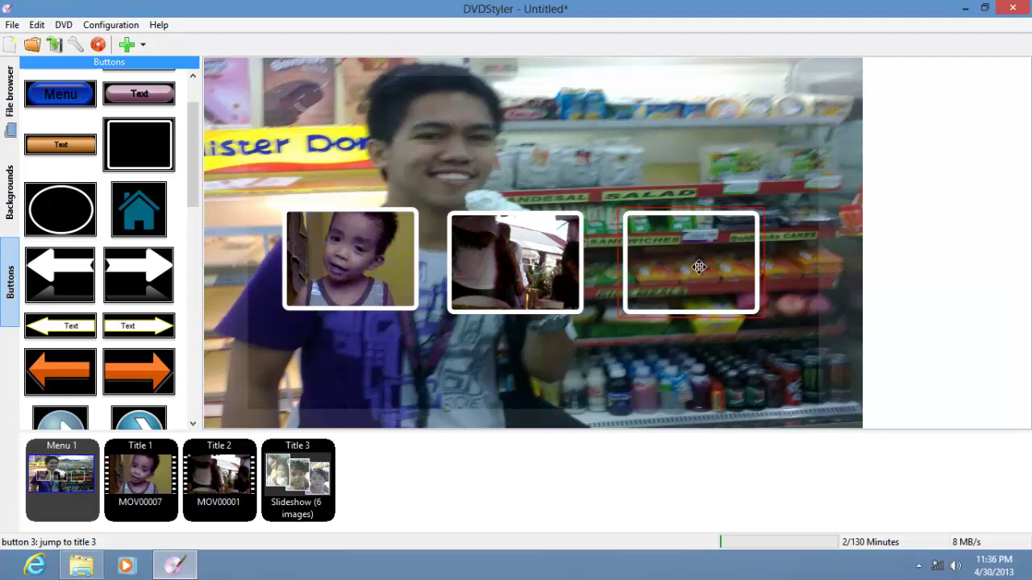
pyautogui.moveTo(499, 250); pyautogui.dragTo(504, 251)
pyautogui.moveTo(364, 251); pyautogui.dragTo(376, 255)
pyautogui.click(514, 183)
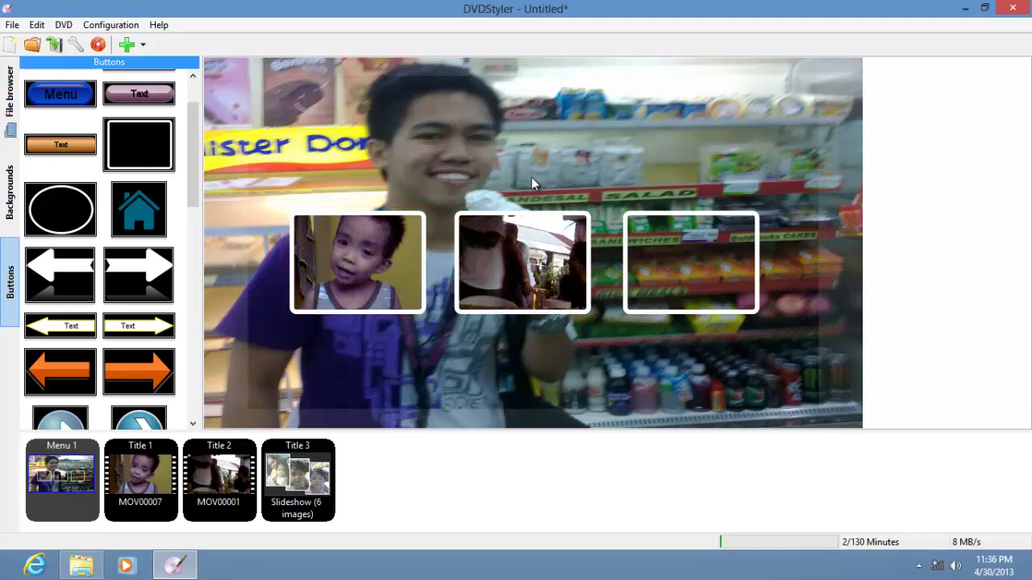
# - Add a text object reading 'MY DVD' to the menu
pyautogui.rightClick(409, 119)
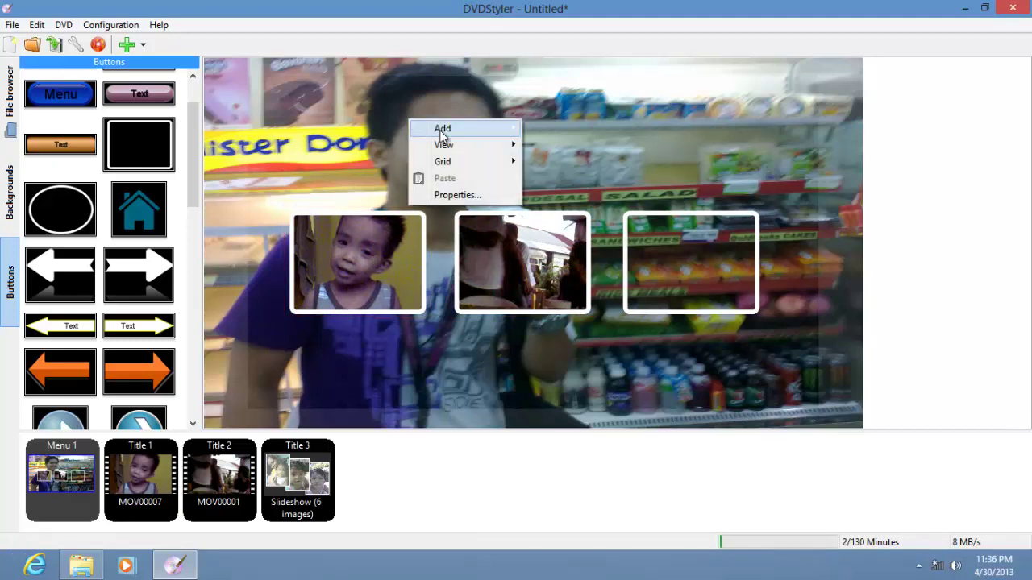
pyautogui.moveTo(483, 128)
pyautogui.click(568, 226)
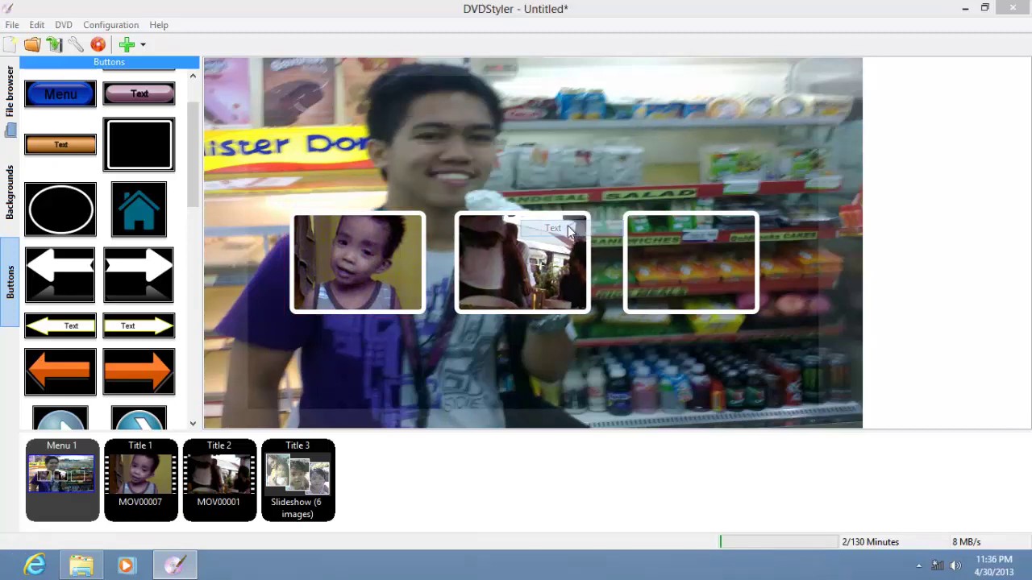
pyautogui.write('MY DVD')
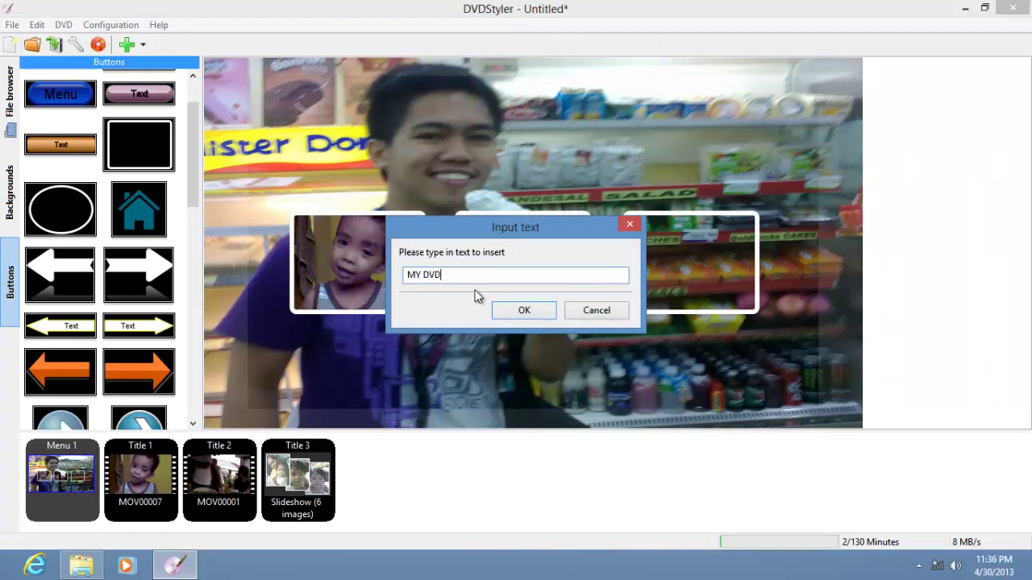
pyautogui.click(516, 314)
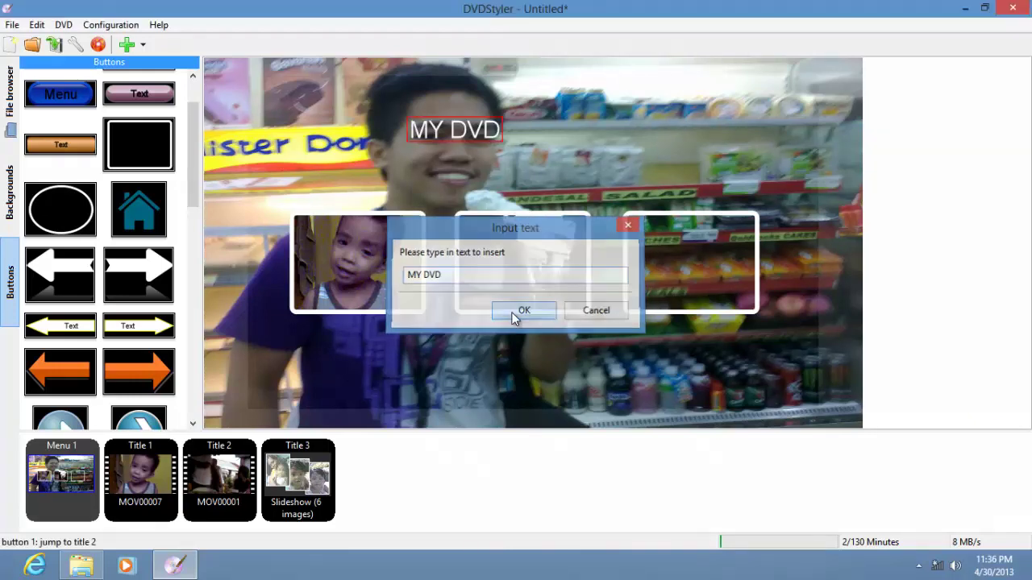
# - Set the title's font to Aller Display, bold, size 48
pyautogui.doubleClick(461, 131)
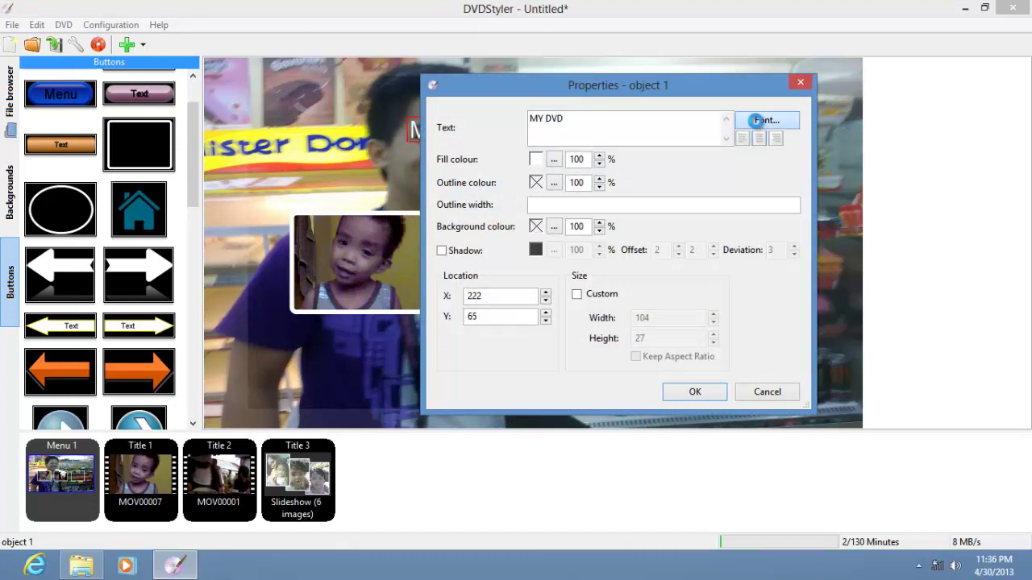
pyautogui.click(758, 120)
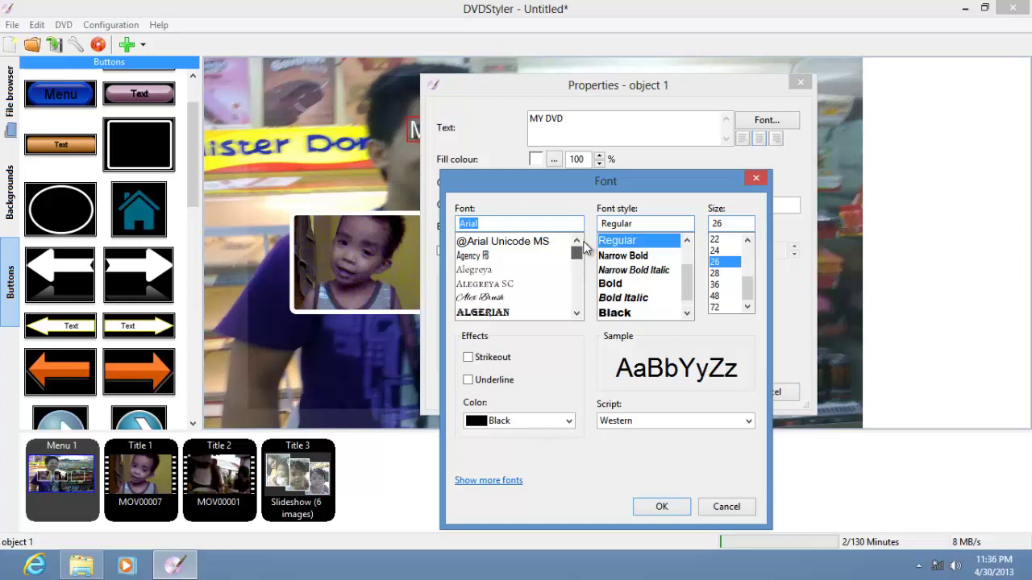
pyautogui.scroll(-2, 485, 291)
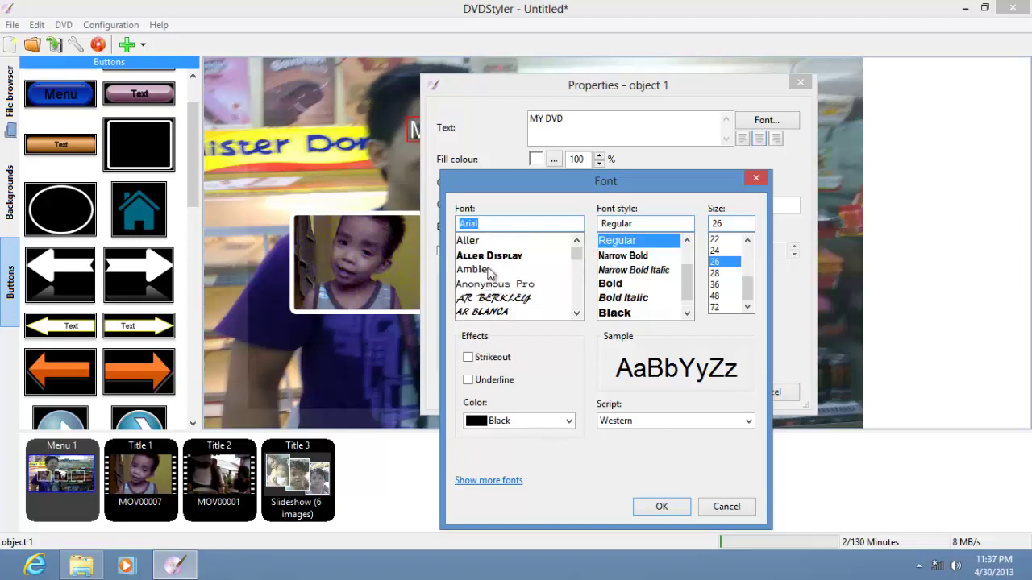
pyautogui.click(489, 258)
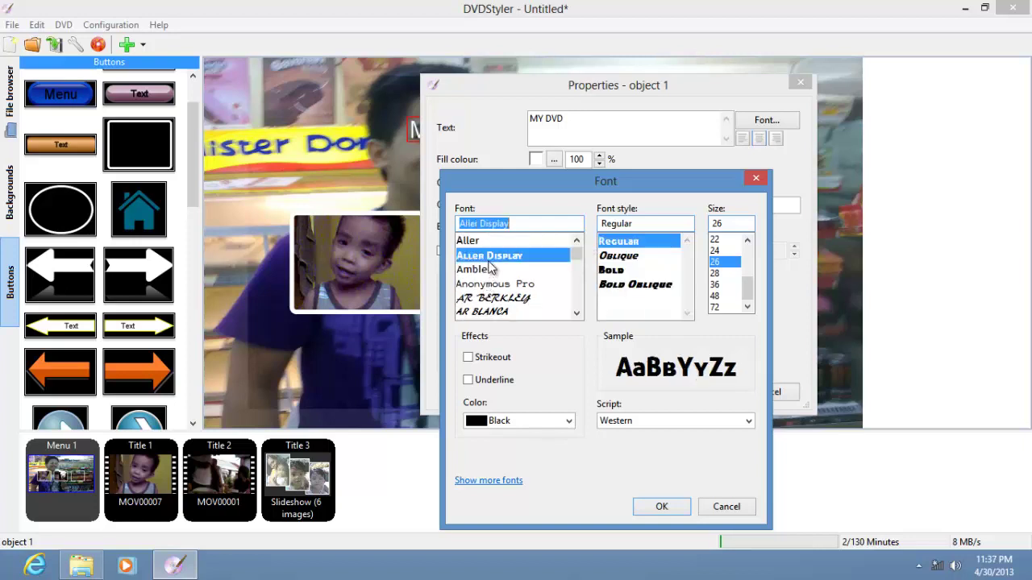
pyautogui.click(620, 271)
pyautogui.click(720, 298)
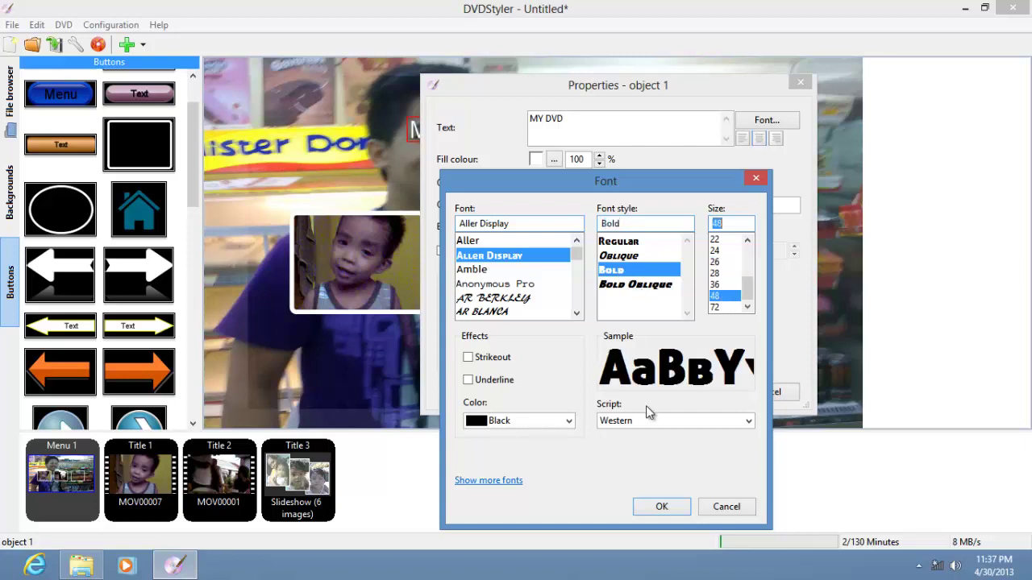
pyautogui.click(672, 505)
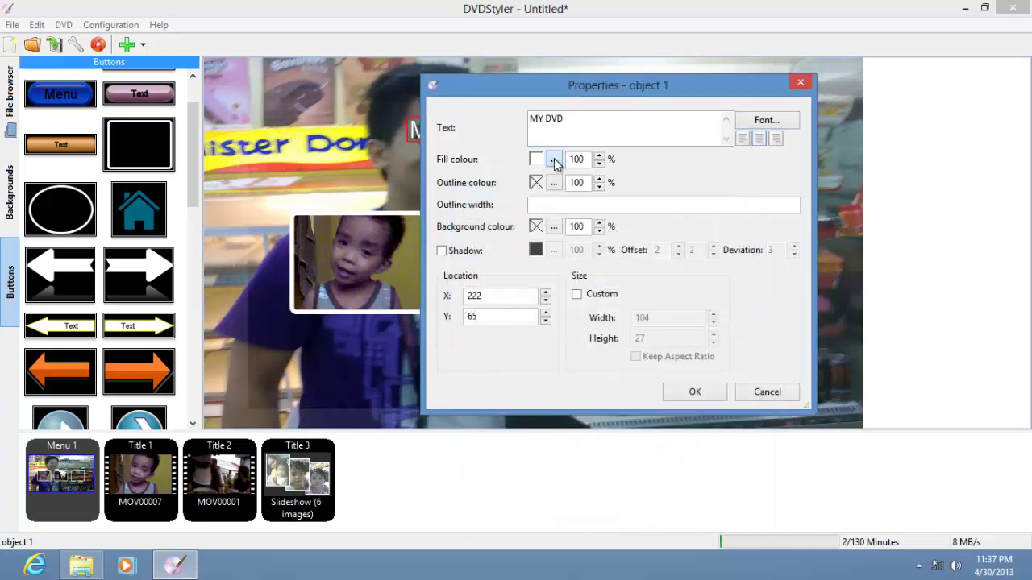
# - Give the title a dark orange fill and move it above the third button
pyautogui.click(554, 158)
pyautogui.click(464, 208)
pyautogui.click(471, 329)
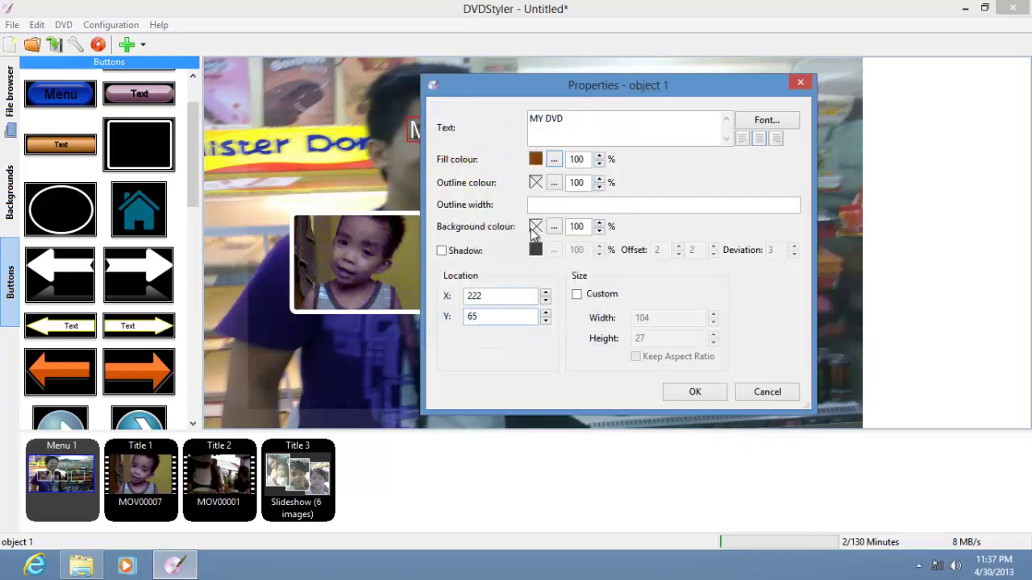
pyautogui.click(545, 207)
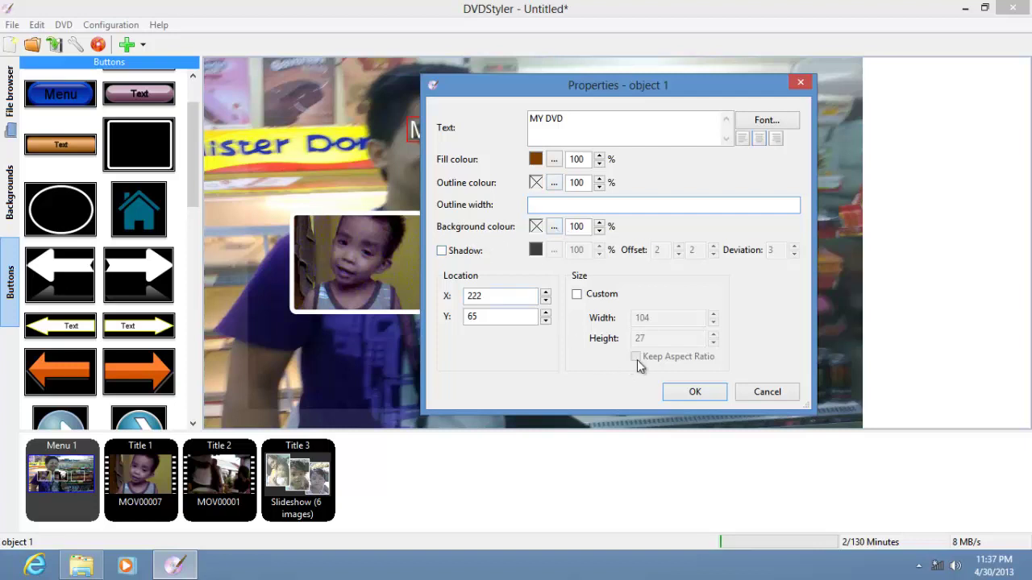
pyautogui.click(694, 392)
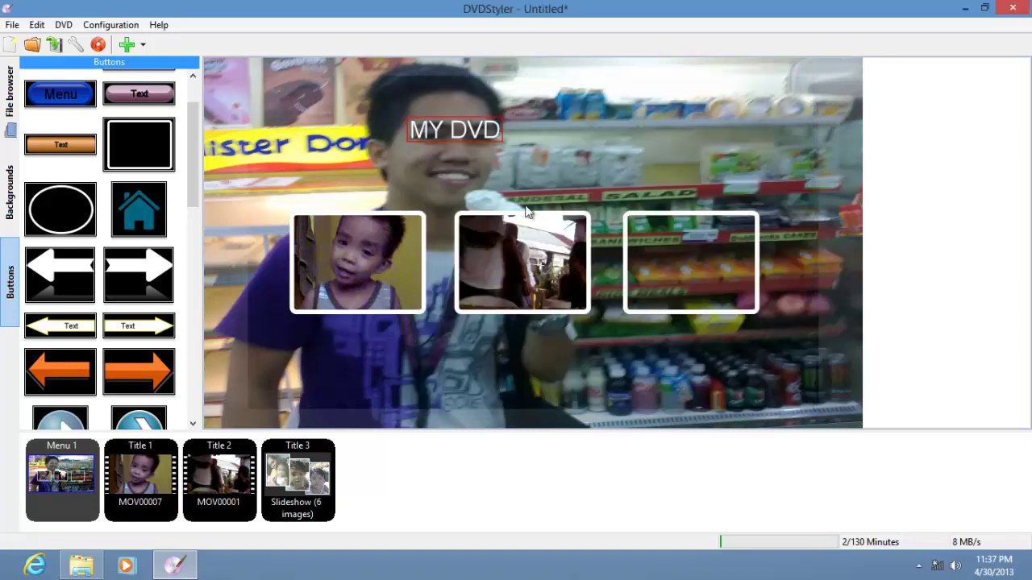
pyautogui.moveTo(492, 137); pyautogui.dragTo(672, 152)
pyautogui.click(596, 337)
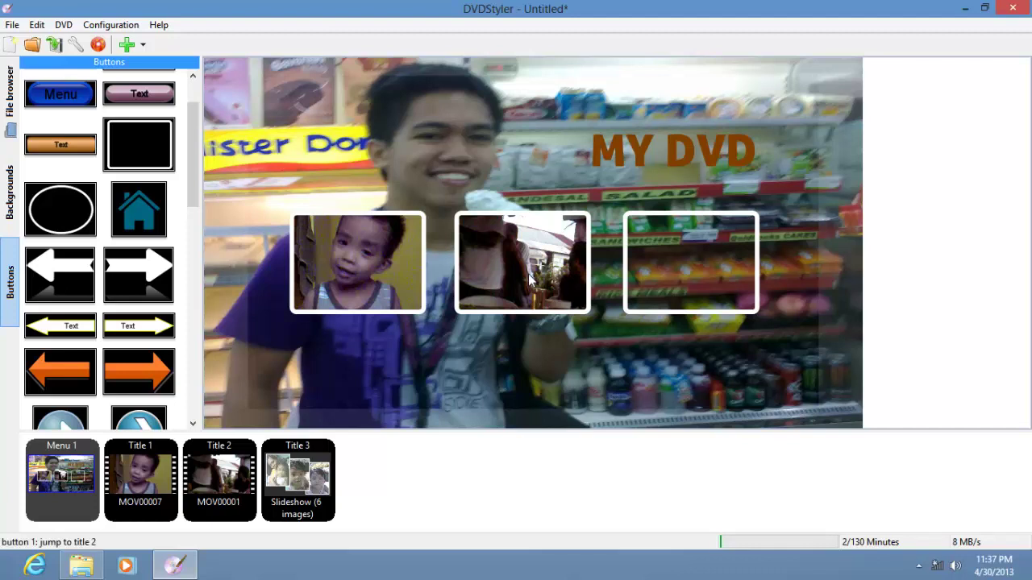
# - Open the Burn dialog with preview enabled, choosing direct disc burning over generate-only or ISO
pyautogui.click(99, 45)
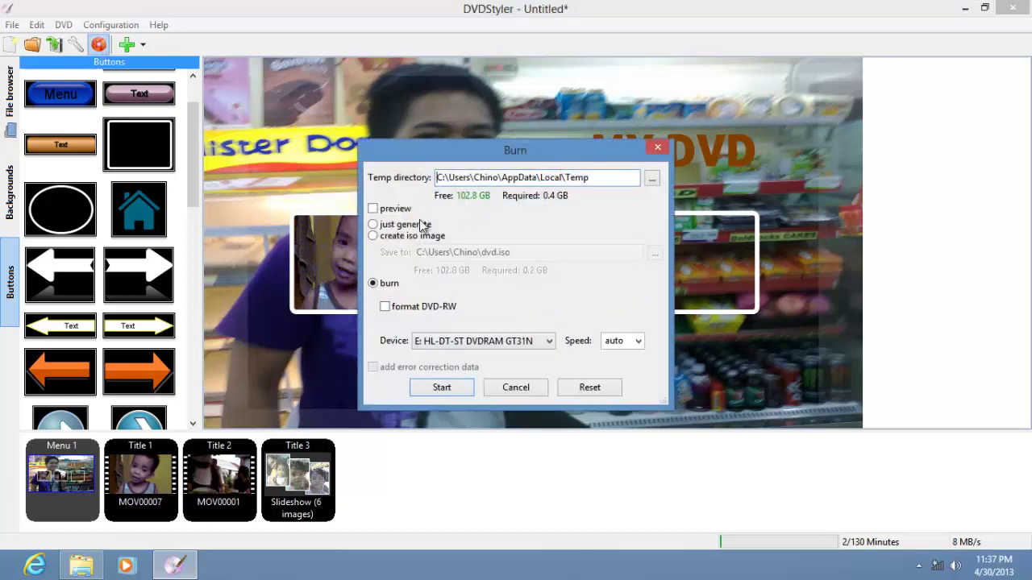
pyautogui.click(374, 212)
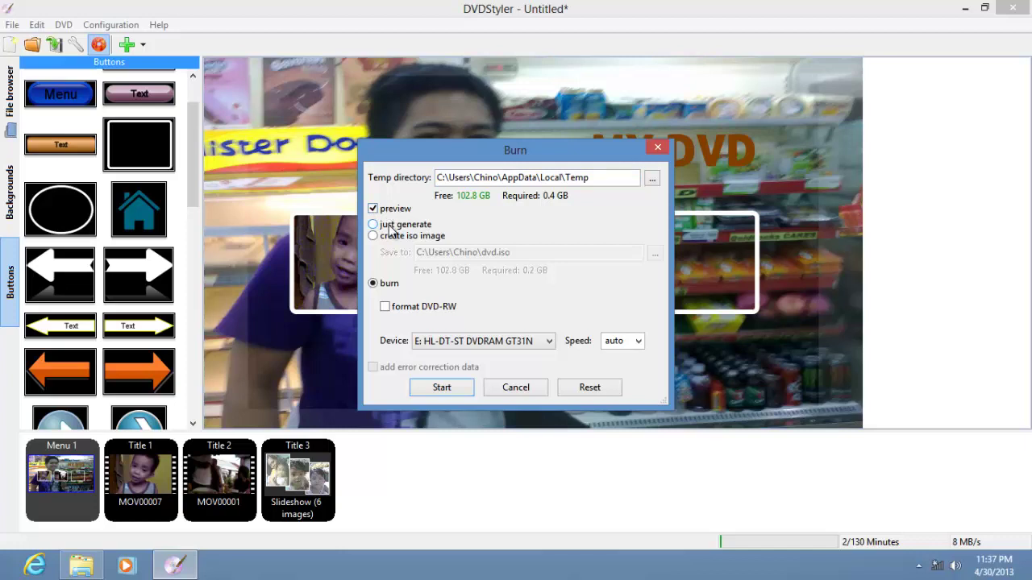
pyautogui.click(391, 227)
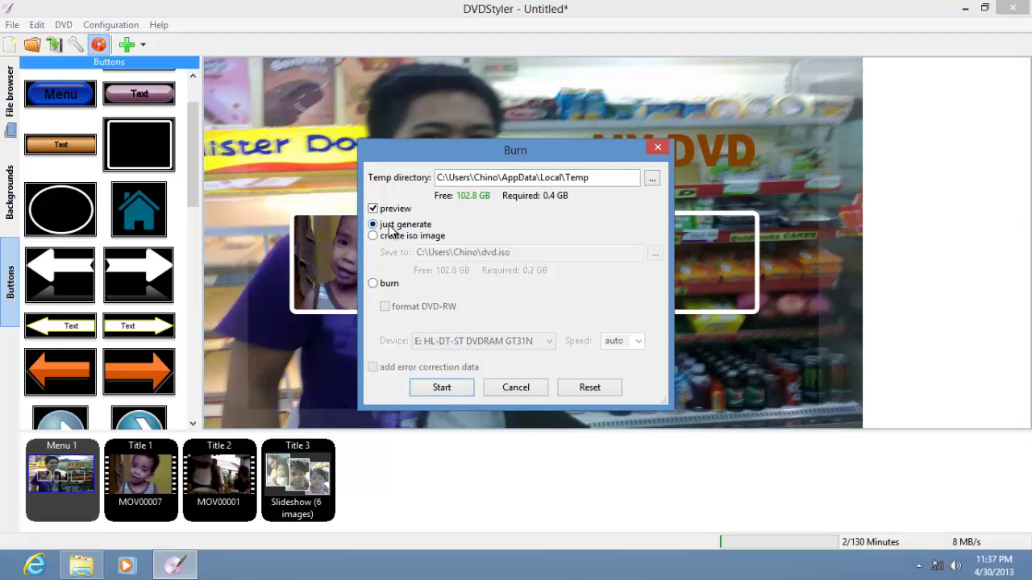
pyautogui.click(597, 184)
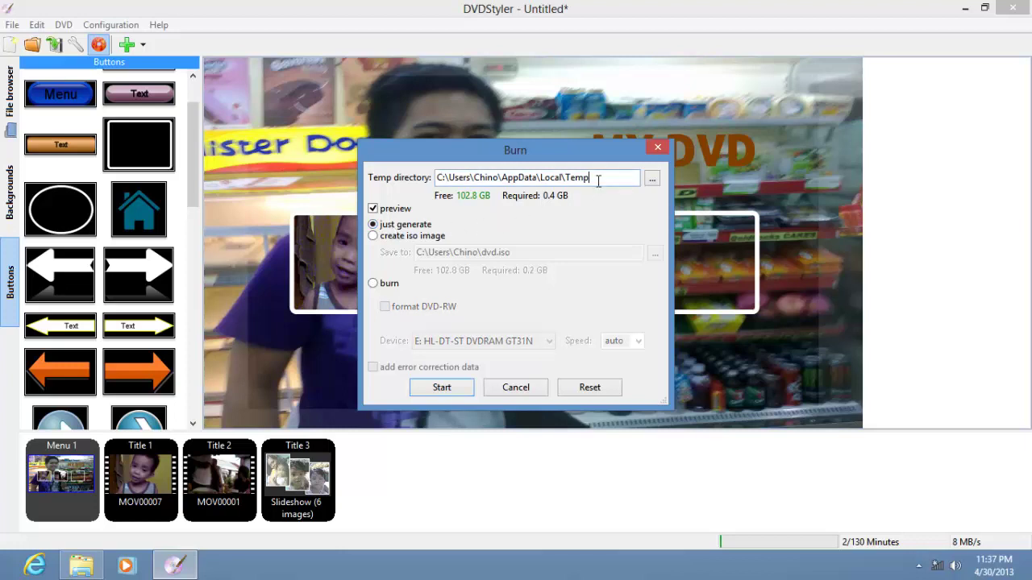
pyautogui.click(653, 178)
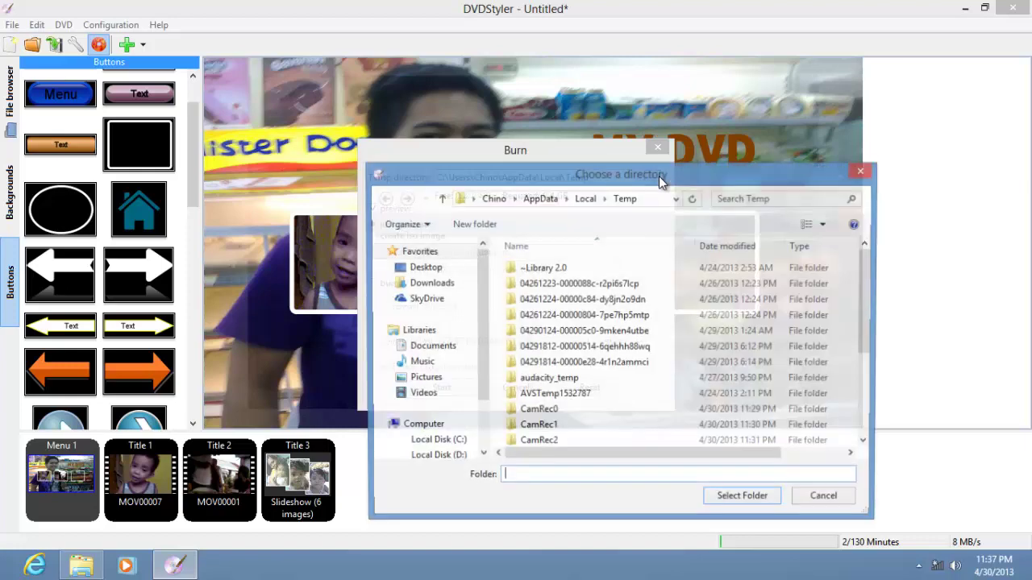
pyautogui.click(860, 171)
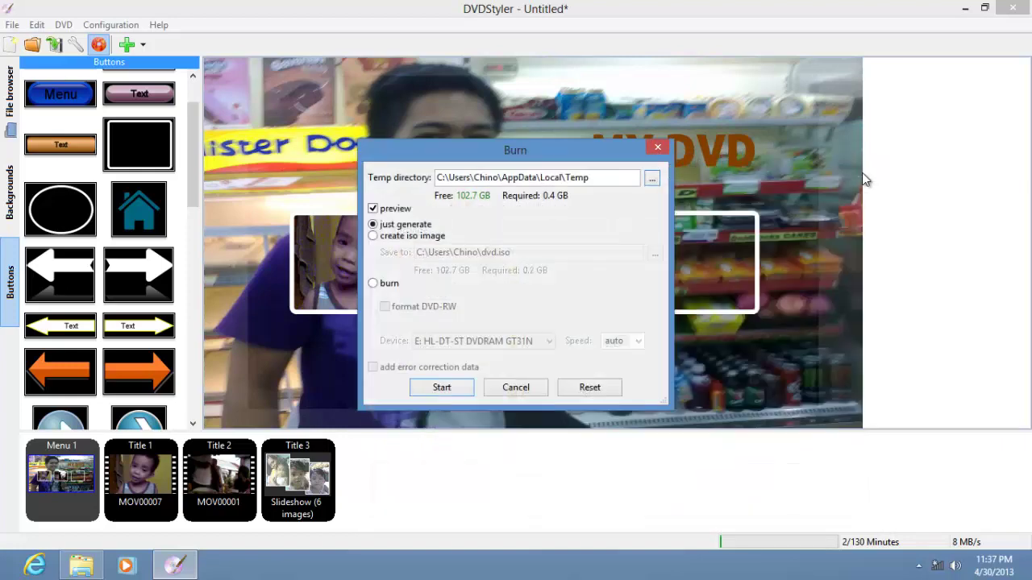
pyautogui.click(385, 241)
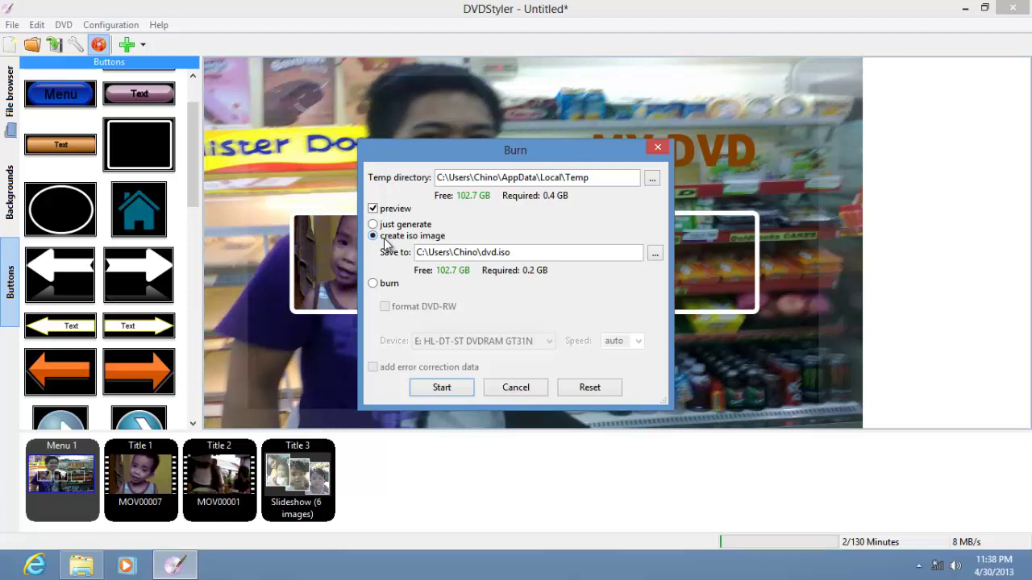
pyautogui.click(373, 283)
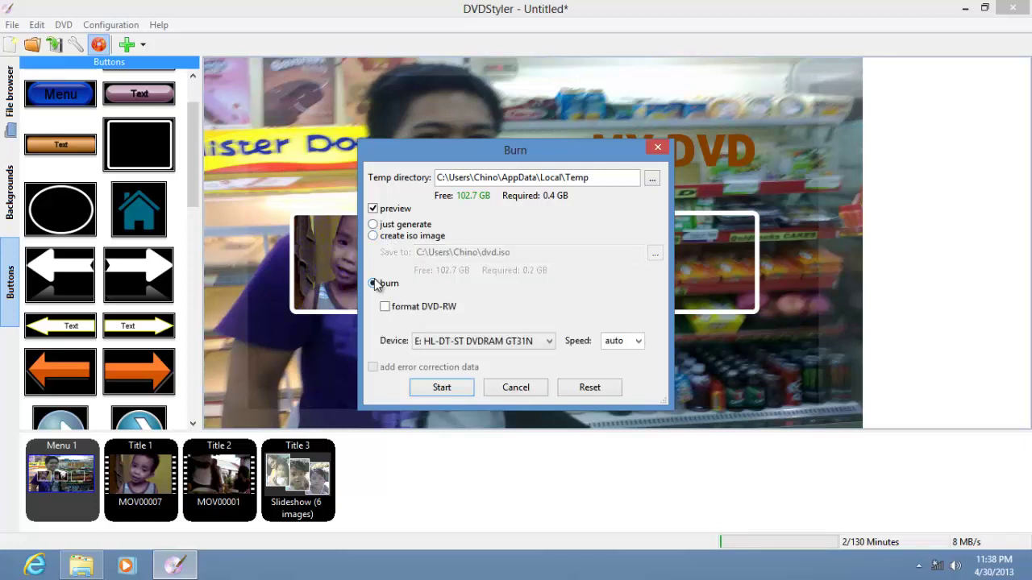